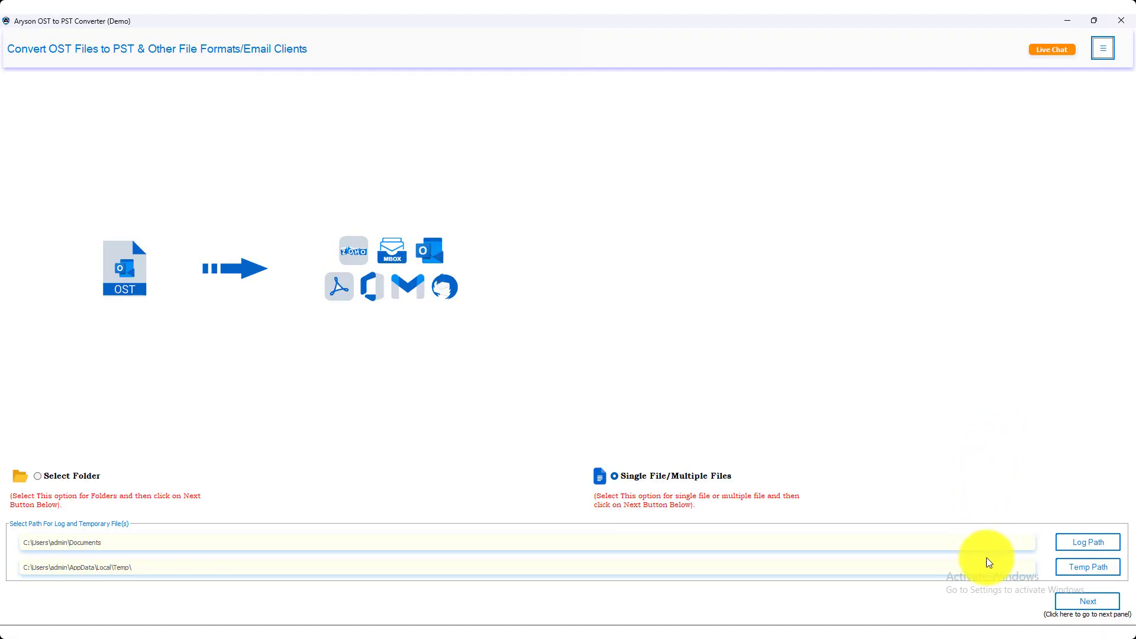
Add both 63.76 MB OST files and load their mailbox folder trees
click(1074, 604)
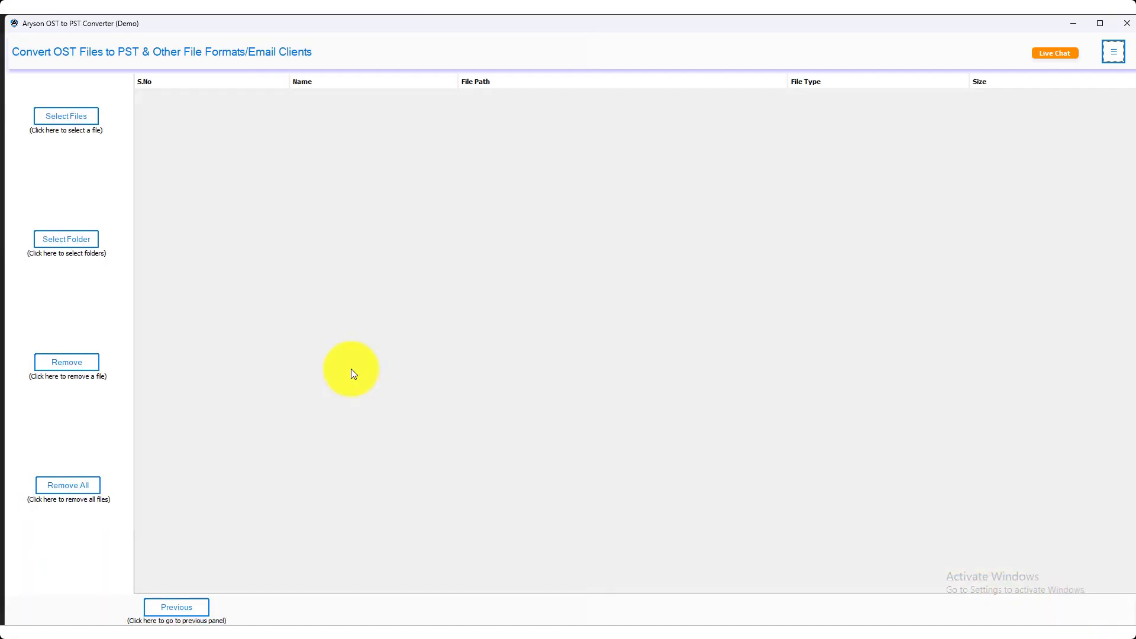
click(58, 128)
mouse_move(519, 251)
mouse_down()
mouse_move(500, 223)
mouse_move(510, 240)
mouse_up()
click(715, 417)
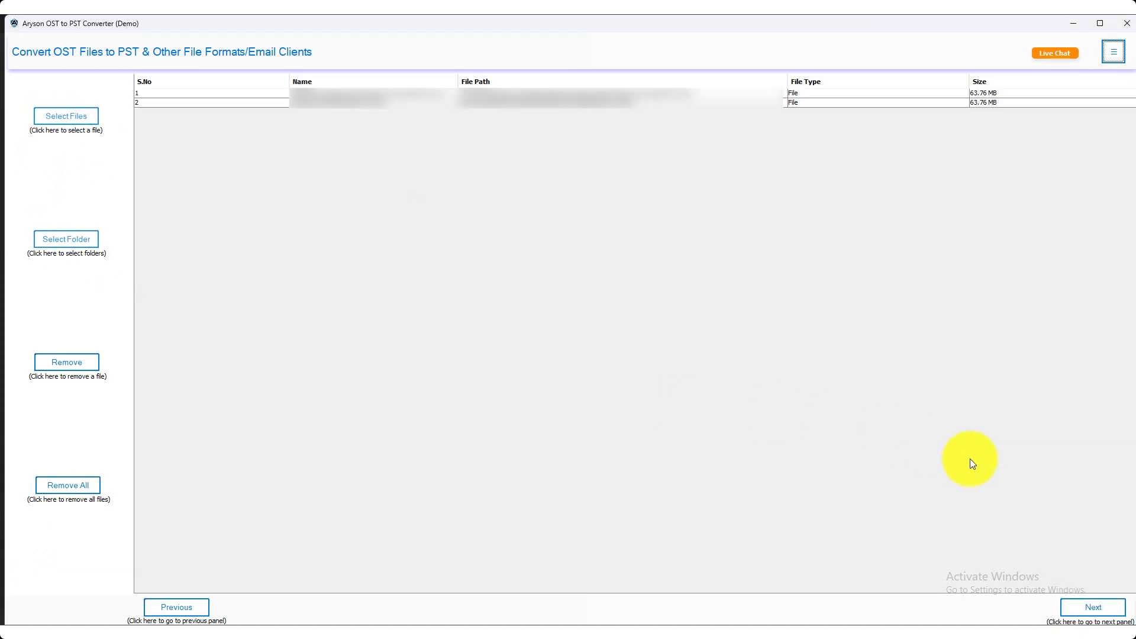
click(1082, 603)
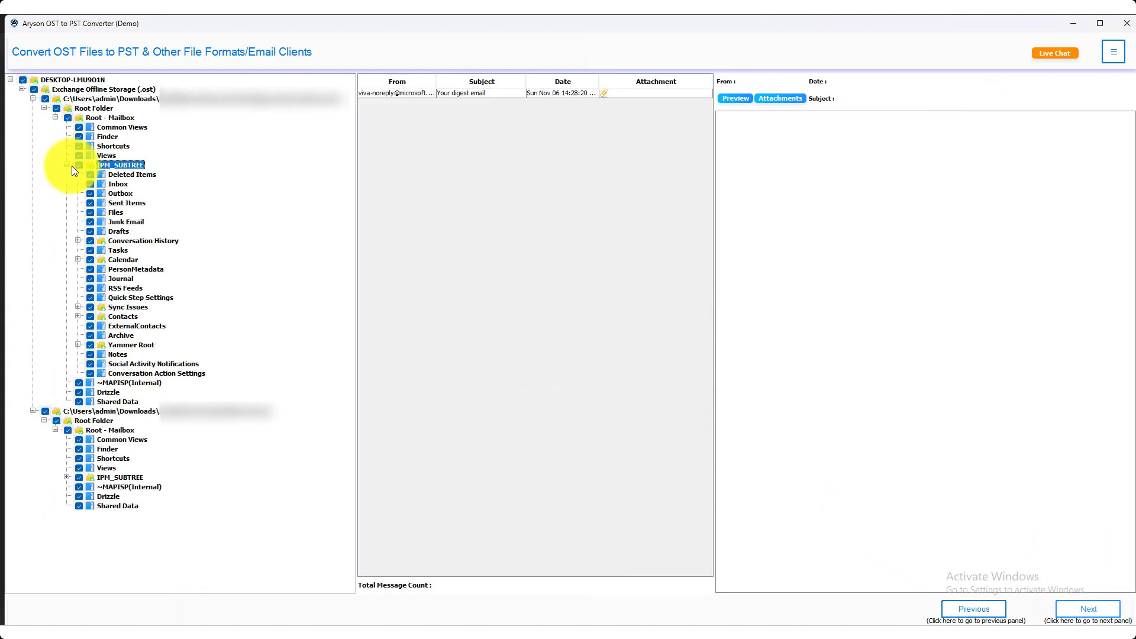
Preview the digest email in the Inbox, then continue to the conversion settings
click(116, 184)
click(415, 96)
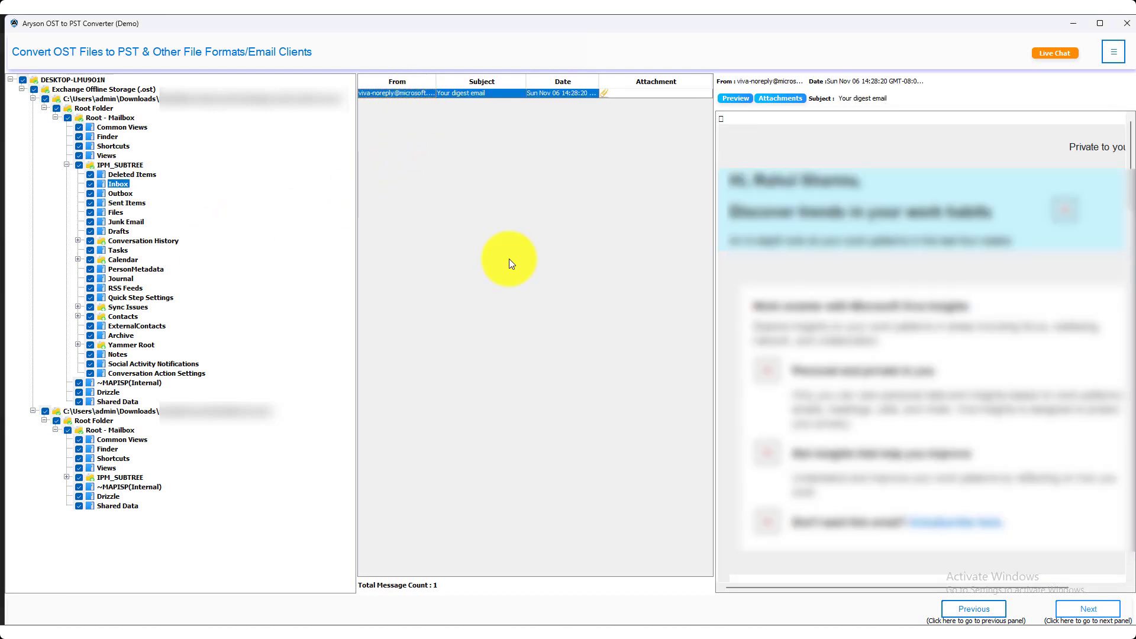
click(1092, 609)
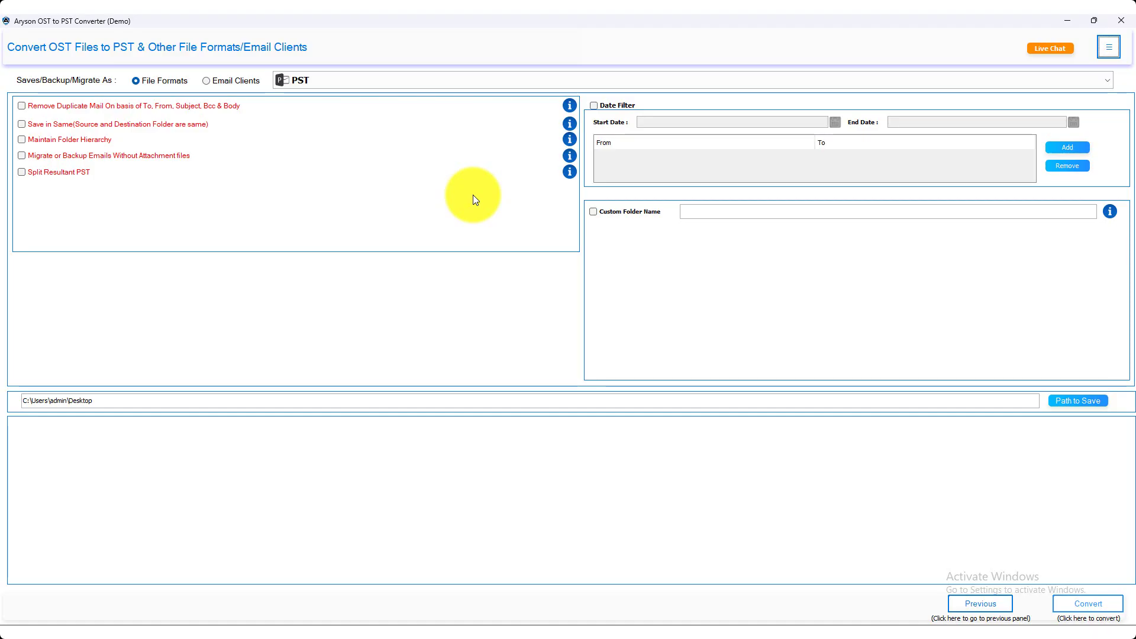
Choose saving to a file format and keep PST as the output format
click(137, 81)
click(1050, 77)
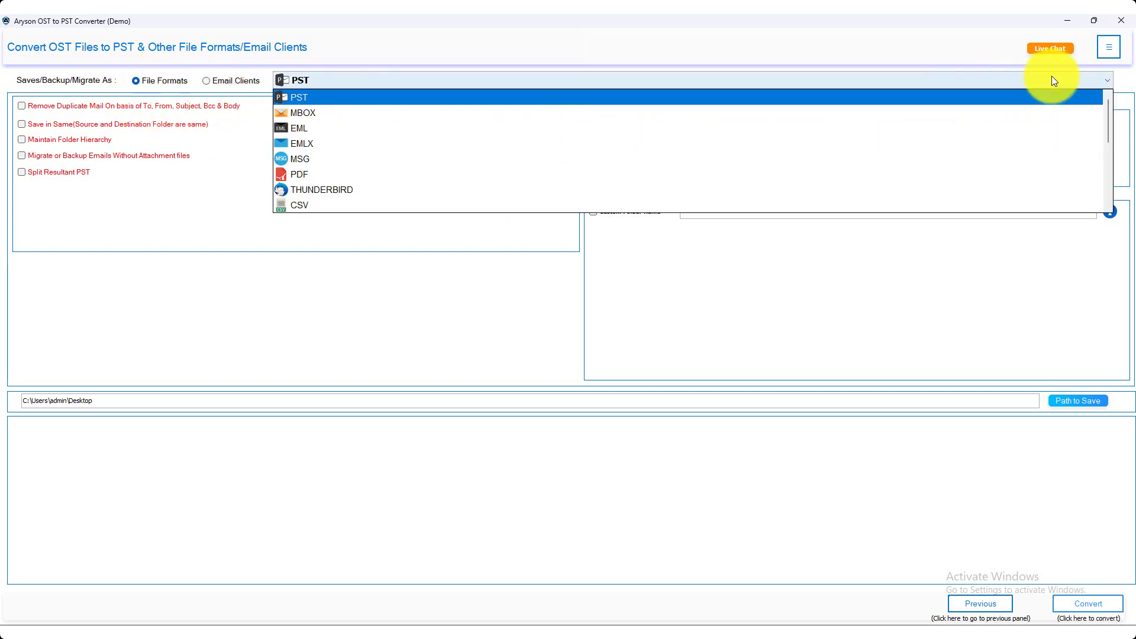
click(328, 97)
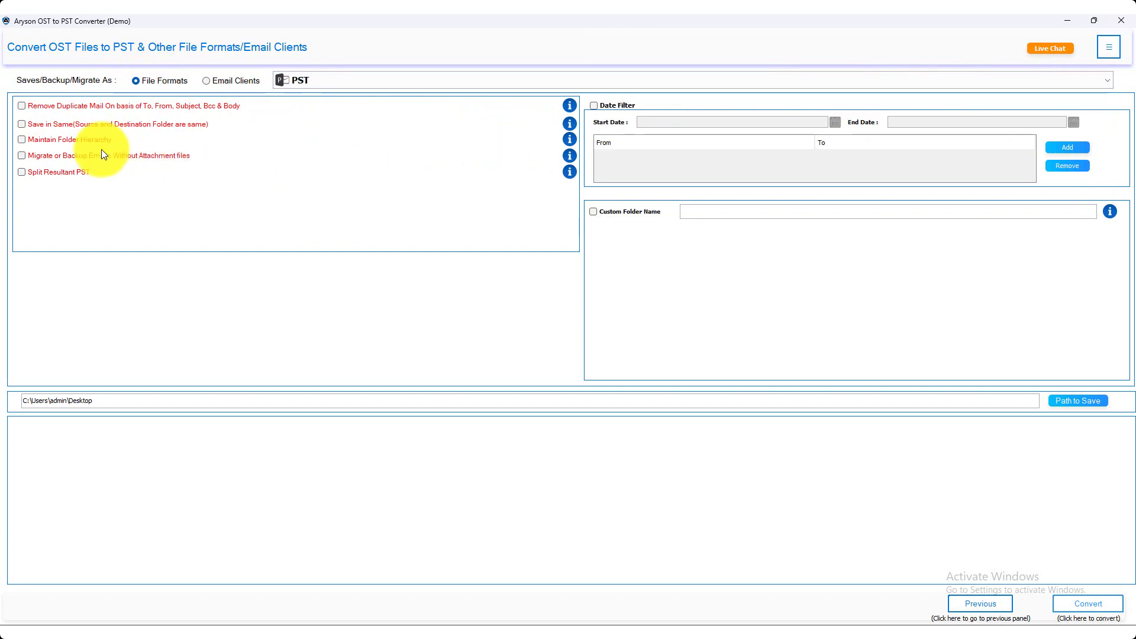
Enable duplicate removal, folder hierarchy, migration without attachments, and PST splitting at 1 MB
click(21, 106)
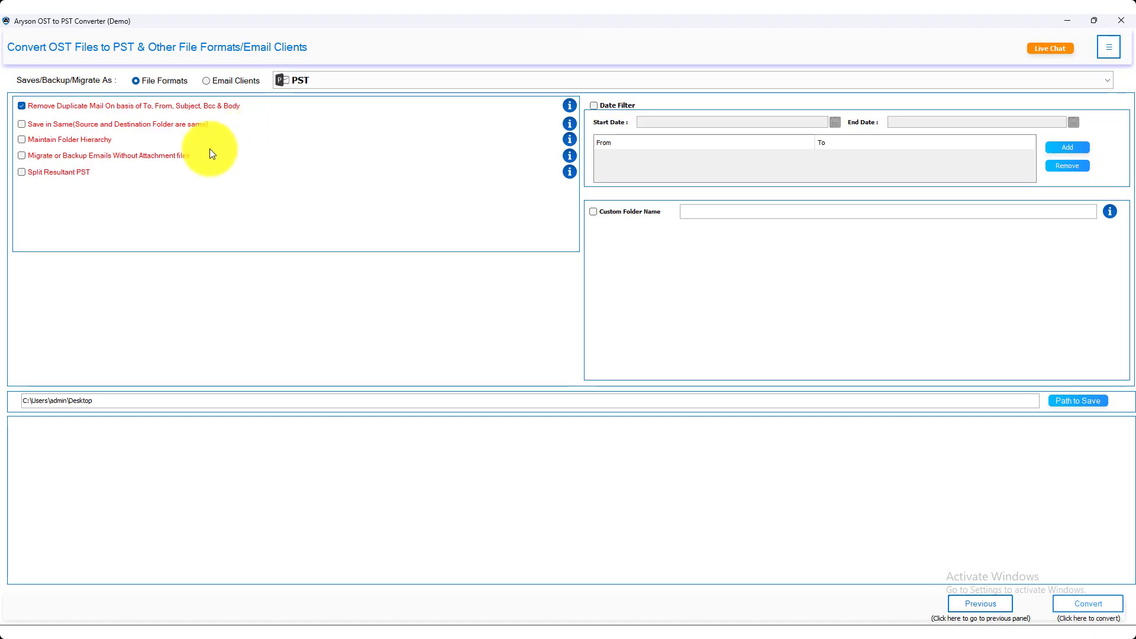
click(41, 142)
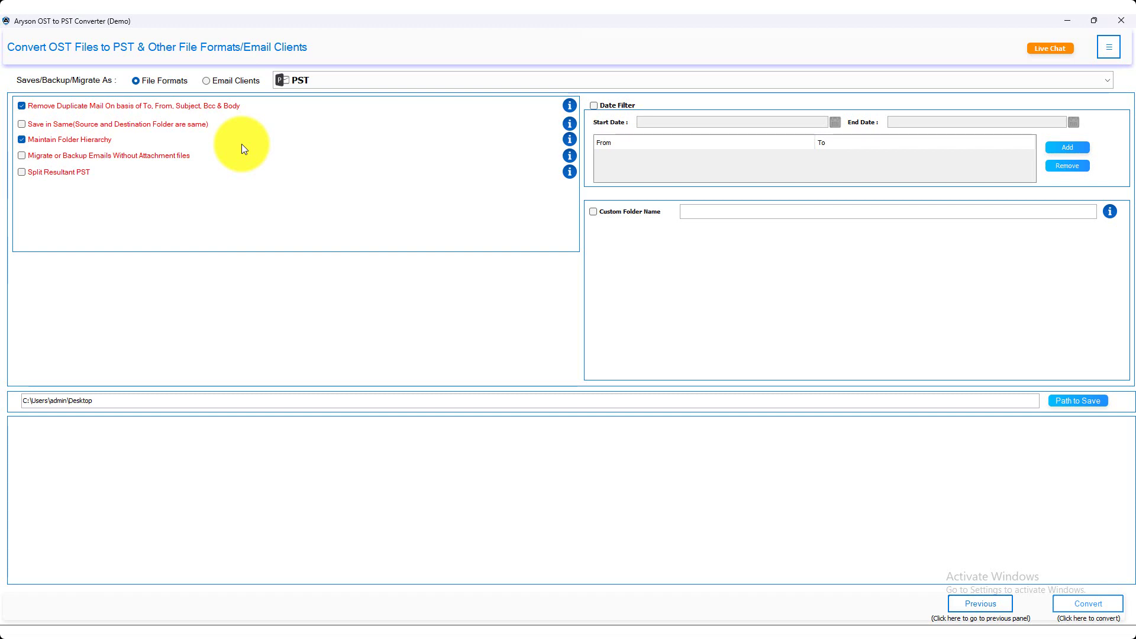
click(35, 155)
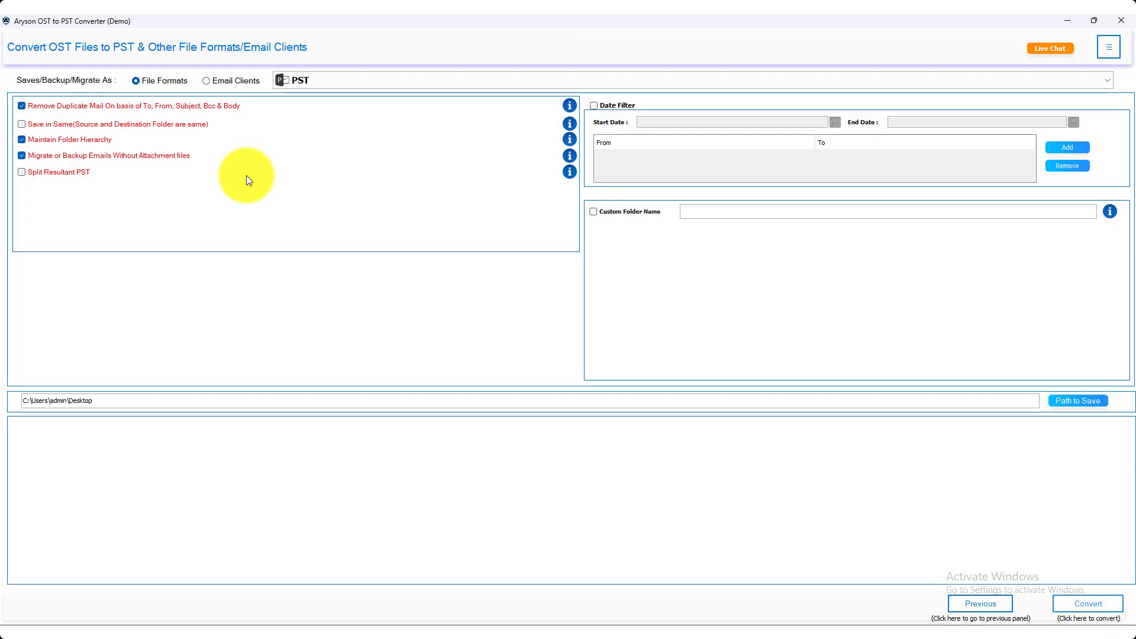
click(26, 172)
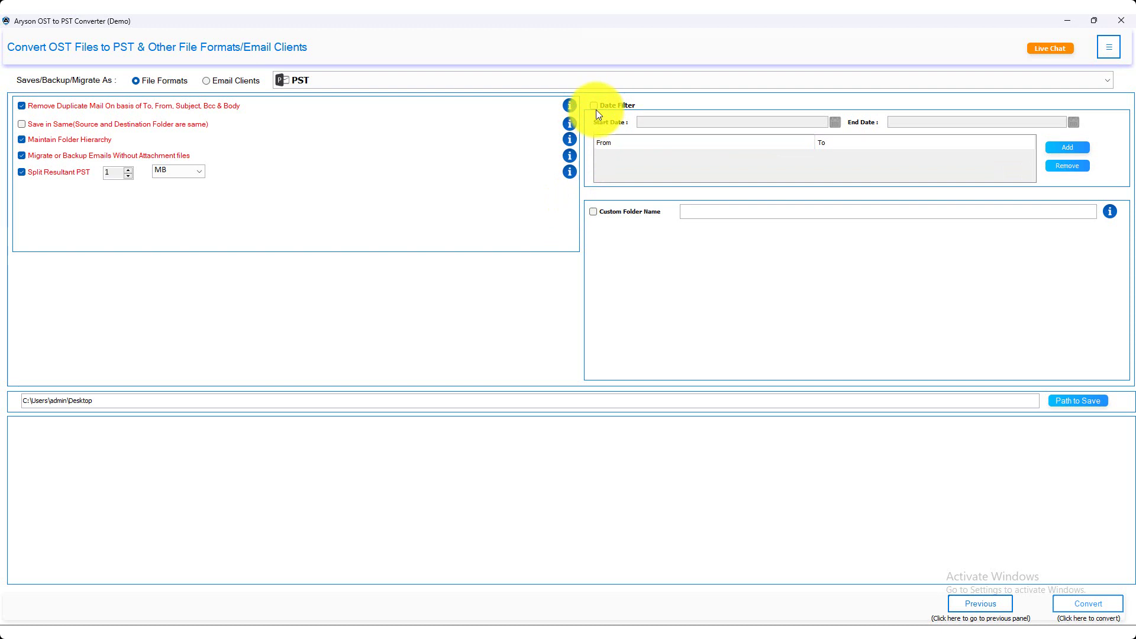
Add a date filter from 12-Sep-2023 to 13-Sep-2023
click(594, 106)
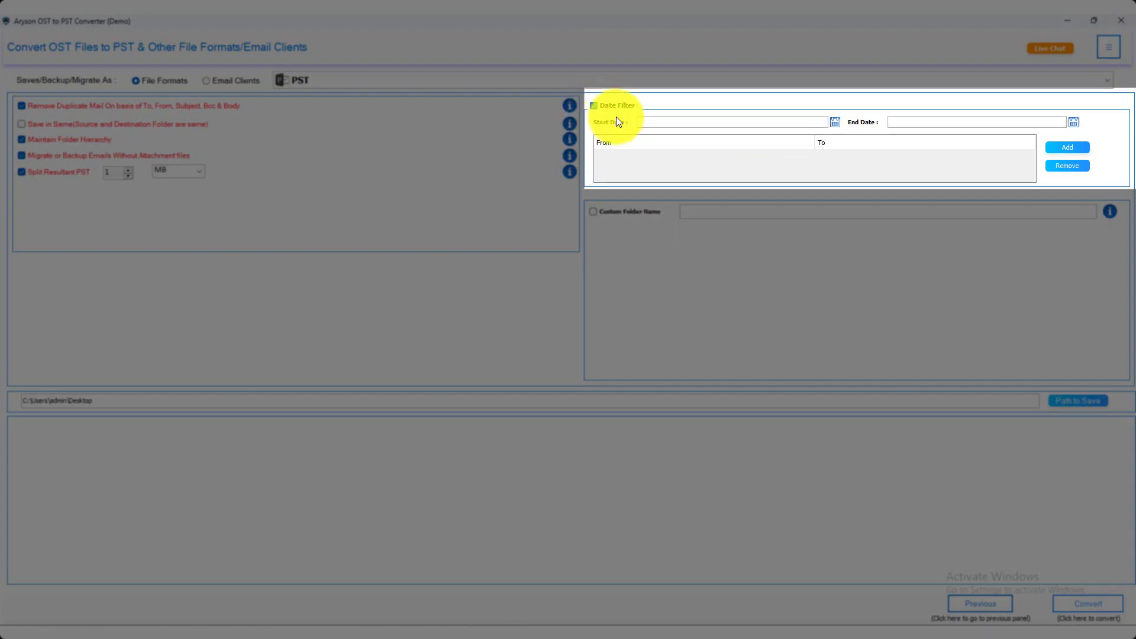
click(835, 121)
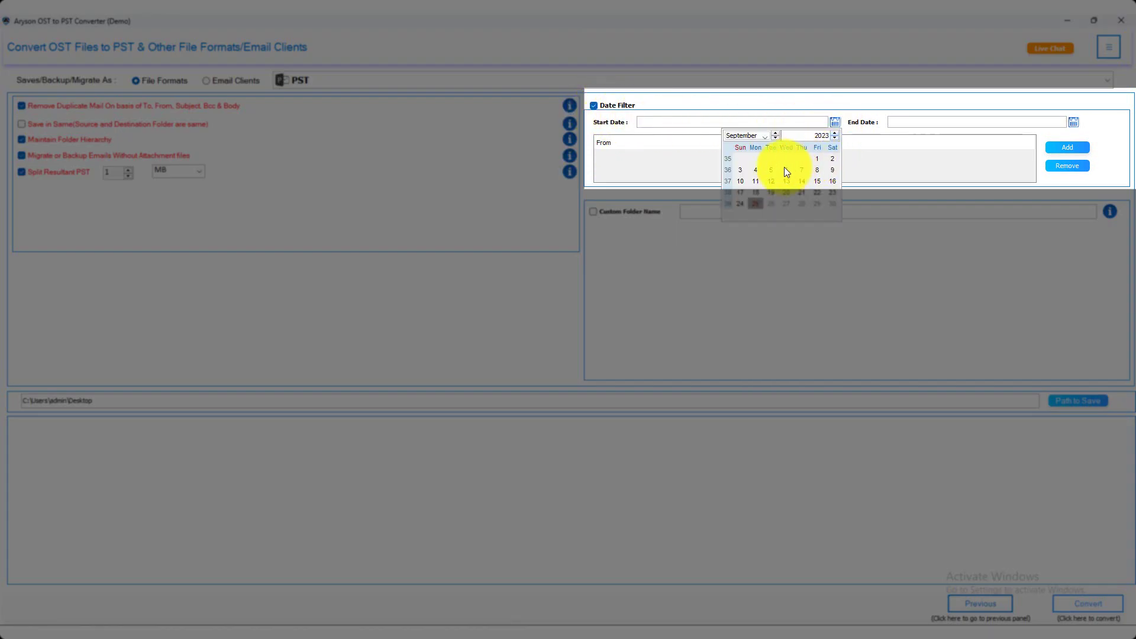
click(774, 181)
click(1073, 122)
click(1026, 181)
click(1071, 148)
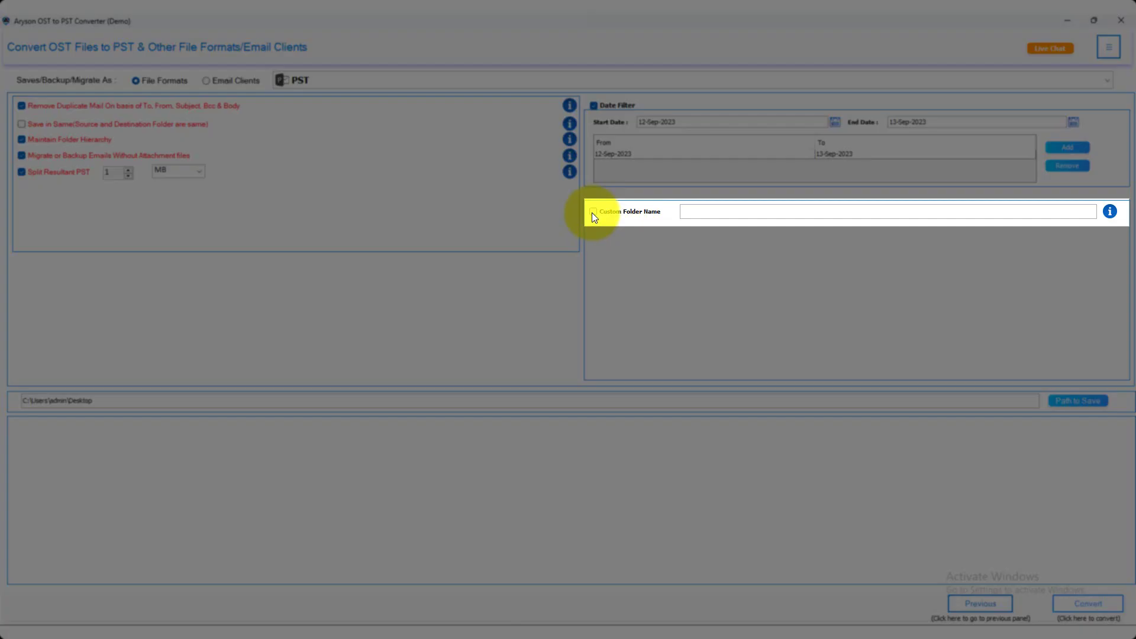
Enable a custom folder name and enter 'folder name'
click(593, 211)
click(704, 213)
text(folder name)
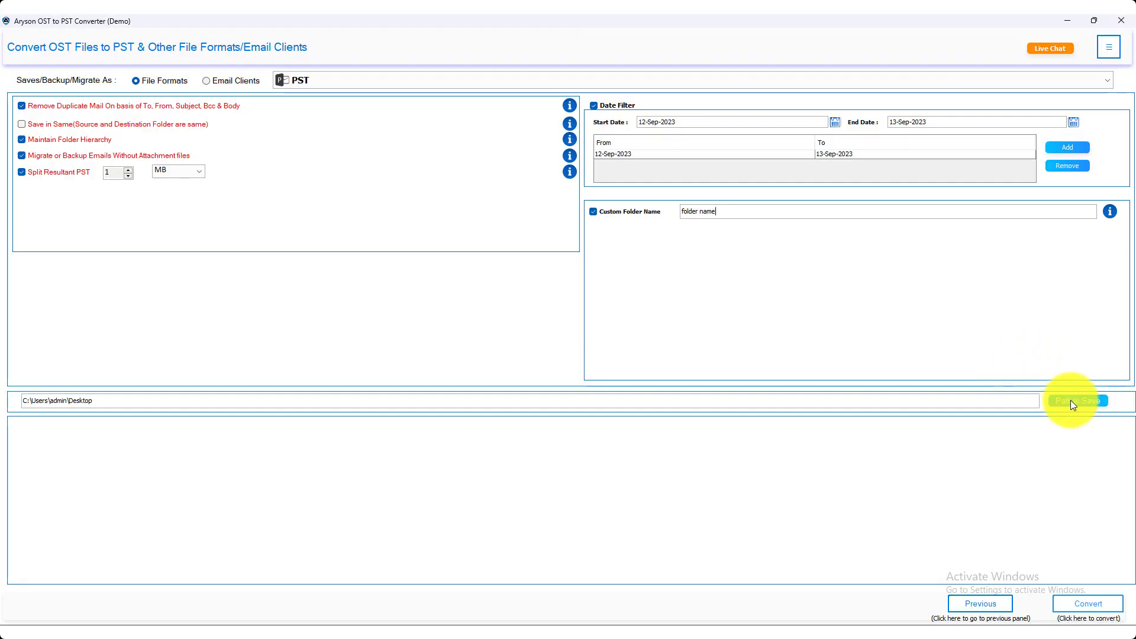
click(1073, 400)
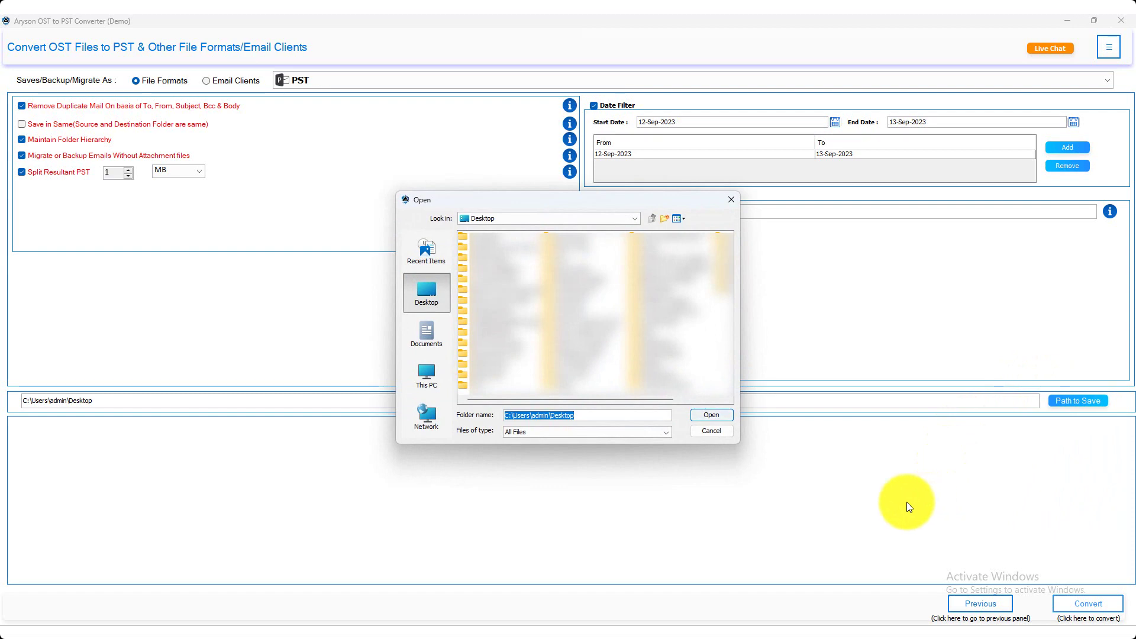
Save to the Desktop and convert both OST files to PST, 548 messages in total
click(709, 415)
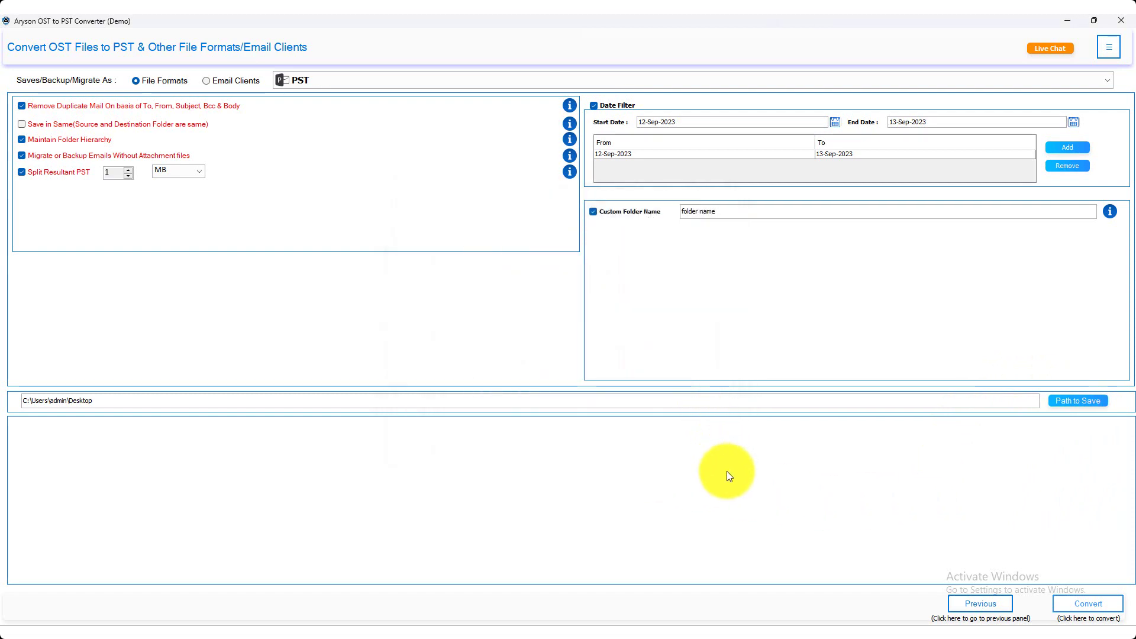
click(1088, 601)
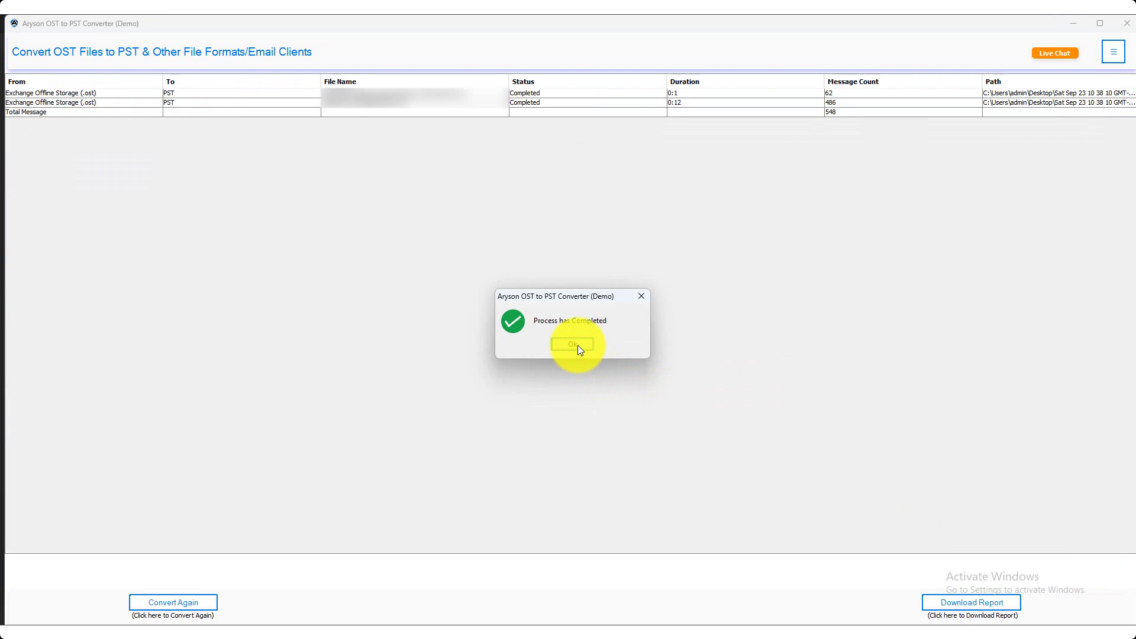
click(578, 347)
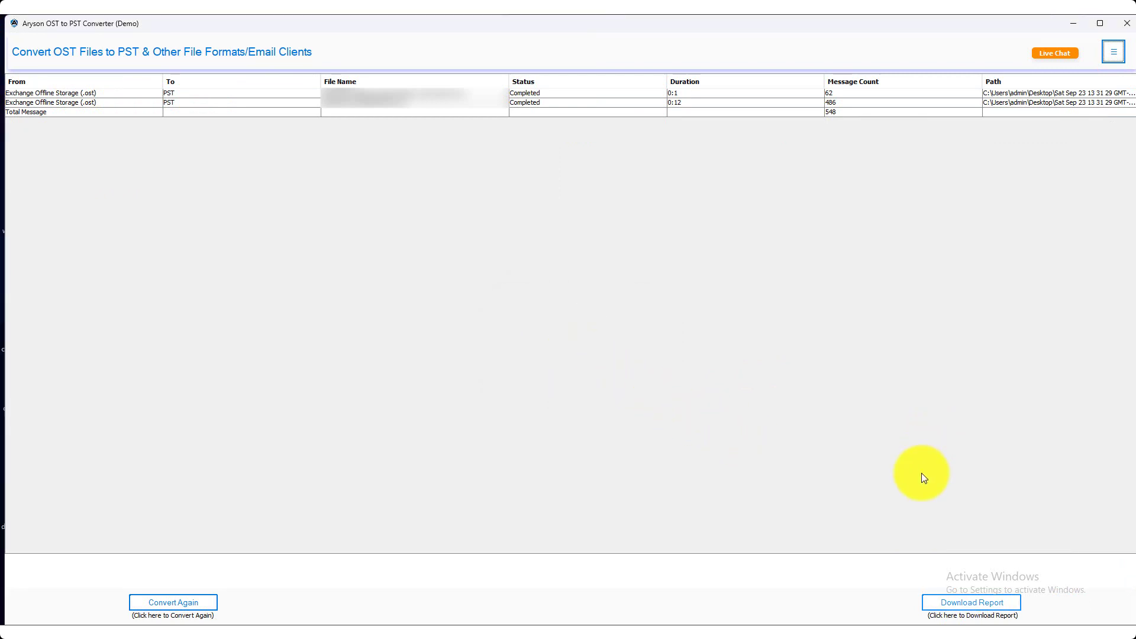
Open the conversion report in Excel showing 548 messages, then close it
click(952, 597)
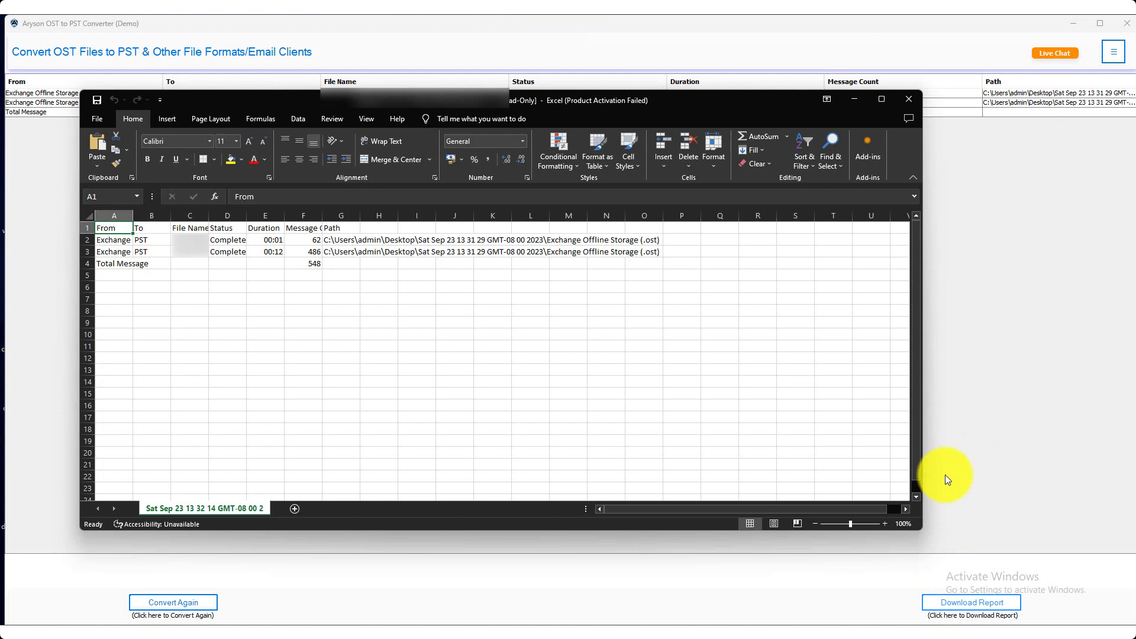
click(945, 475)
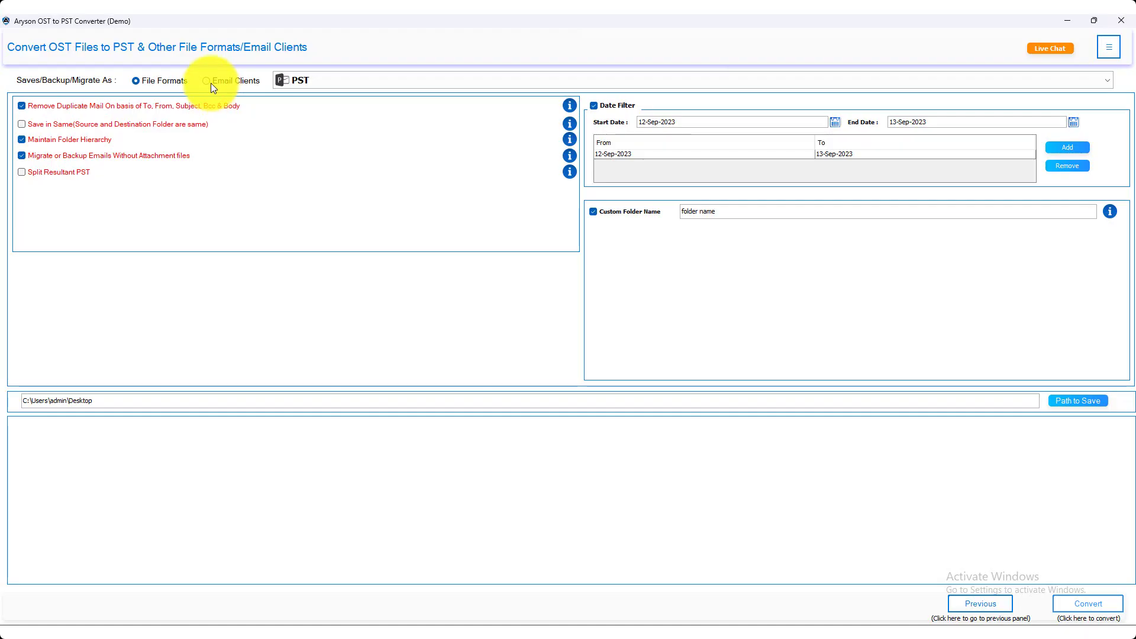
Switch the output to migration and keep OFFICE 365 as the destination
click(210, 83)
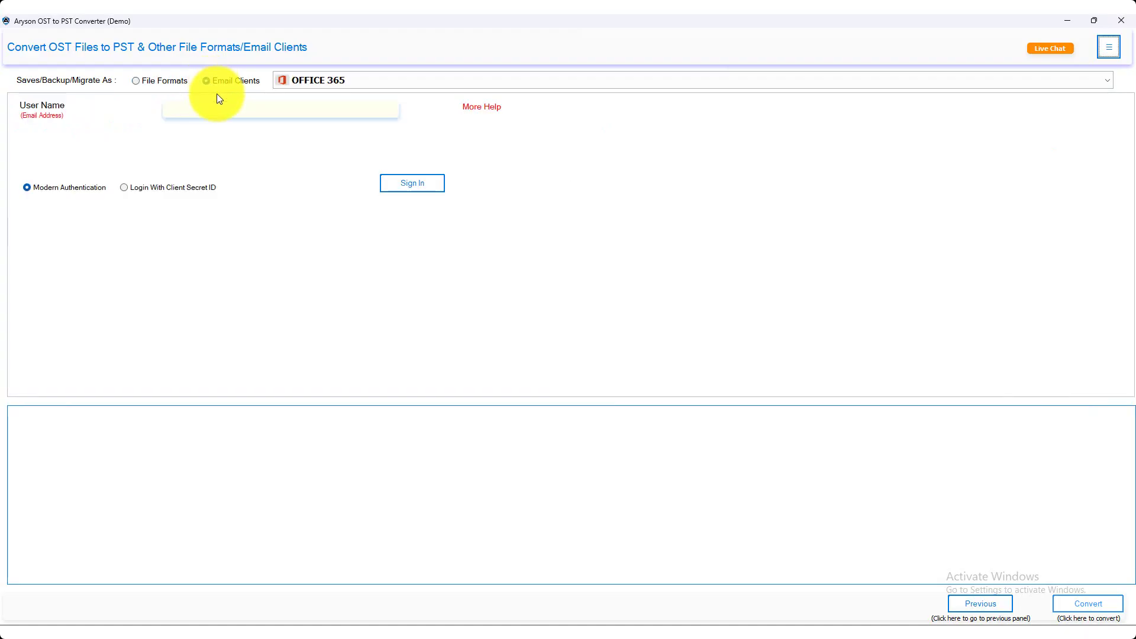
click(400, 81)
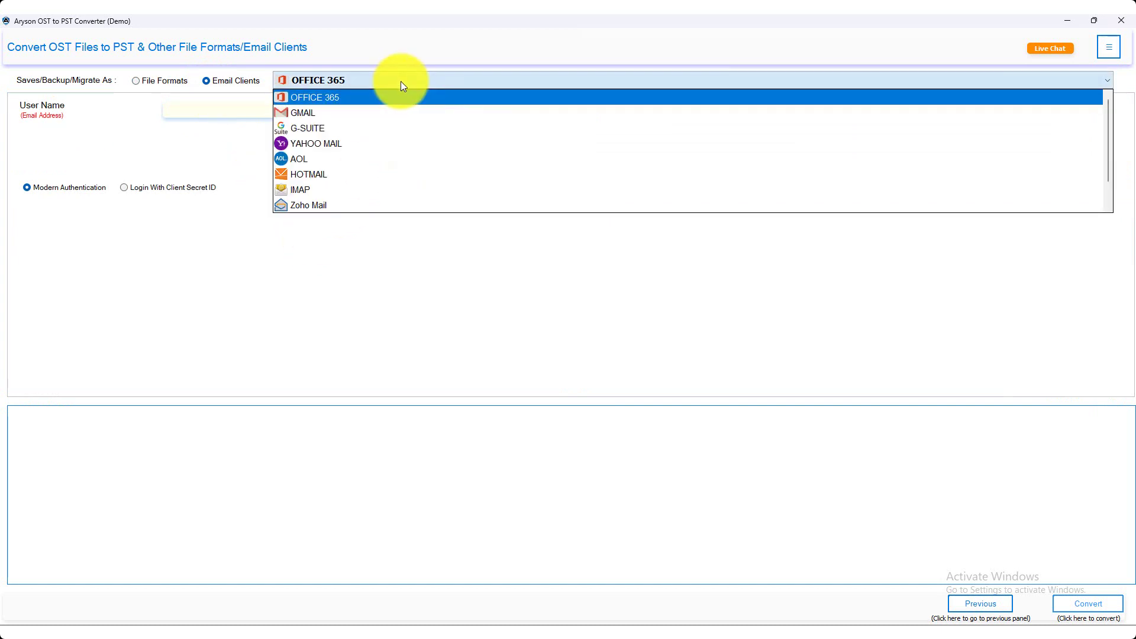
click(343, 94)
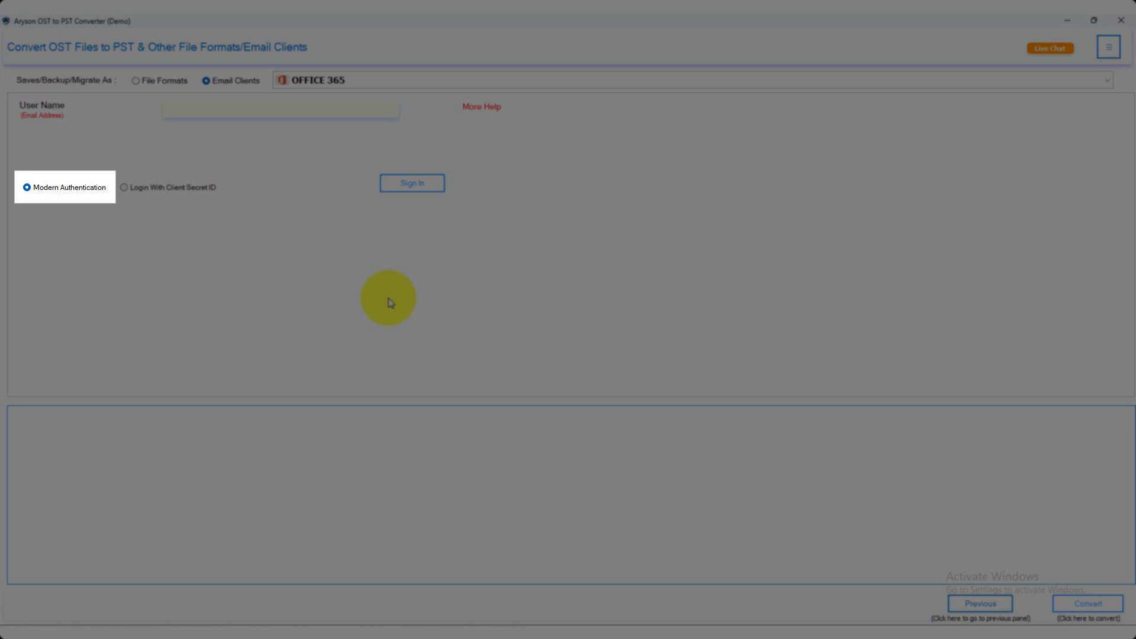
Paste the account's e-mail address and sign in to Office 365 with modern authentication
click(223, 109)
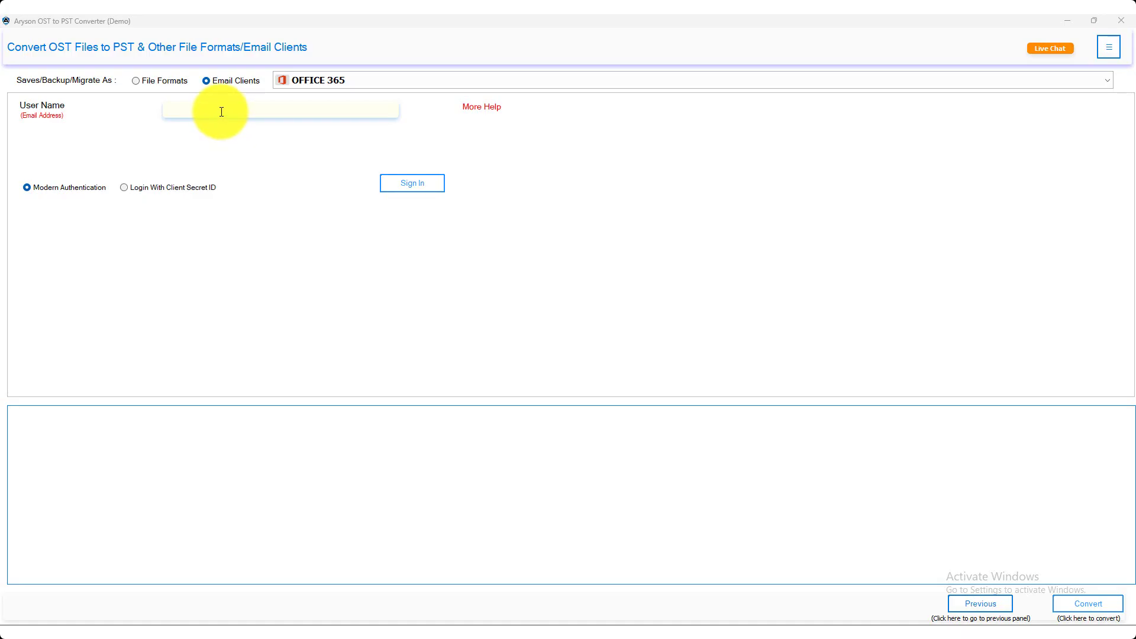
key(ctrl+v)
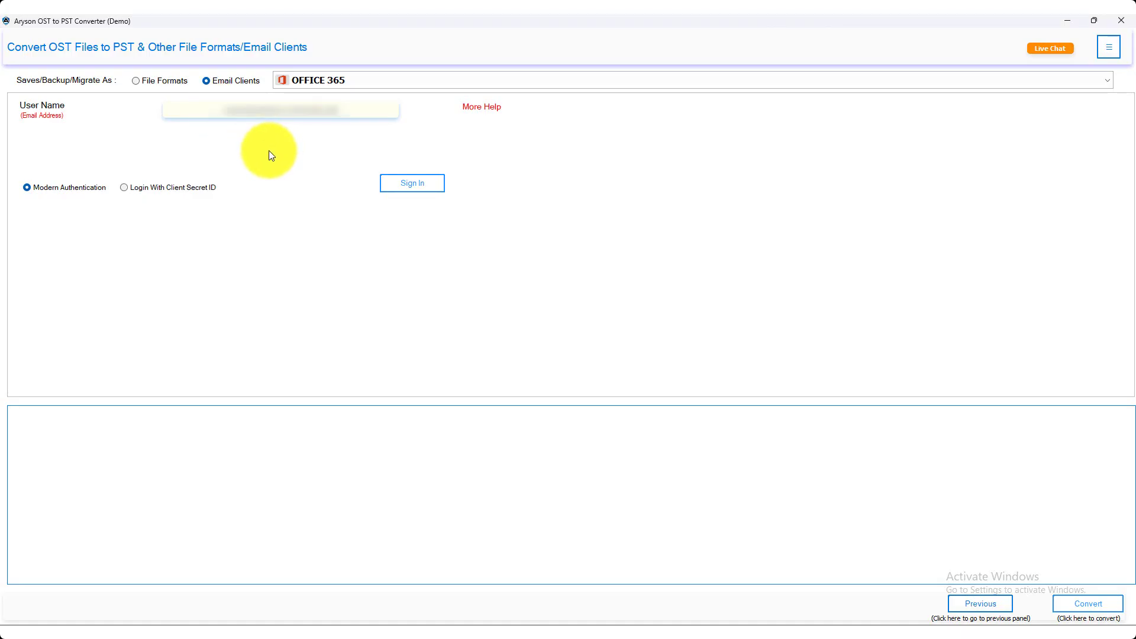
click(404, 179)
click(648, 378)
click(634, 396)
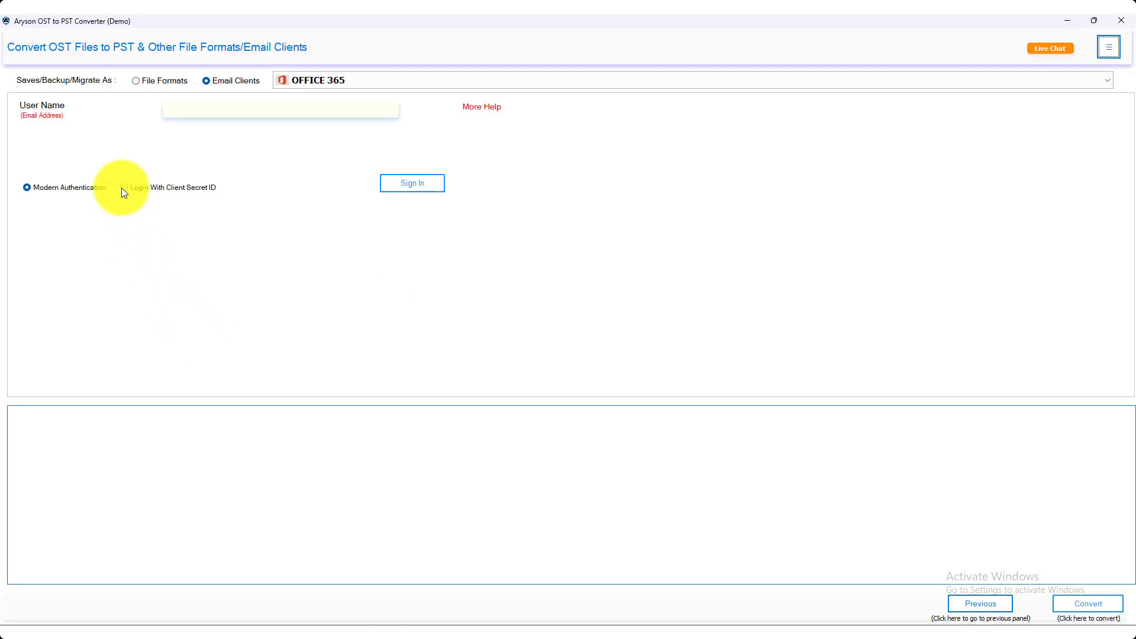
Log in with a client secret, pasting the client ID, secret value, admin ID and tenant ID
click(124, 187)
click(198, 111)
key(ctrl+v)
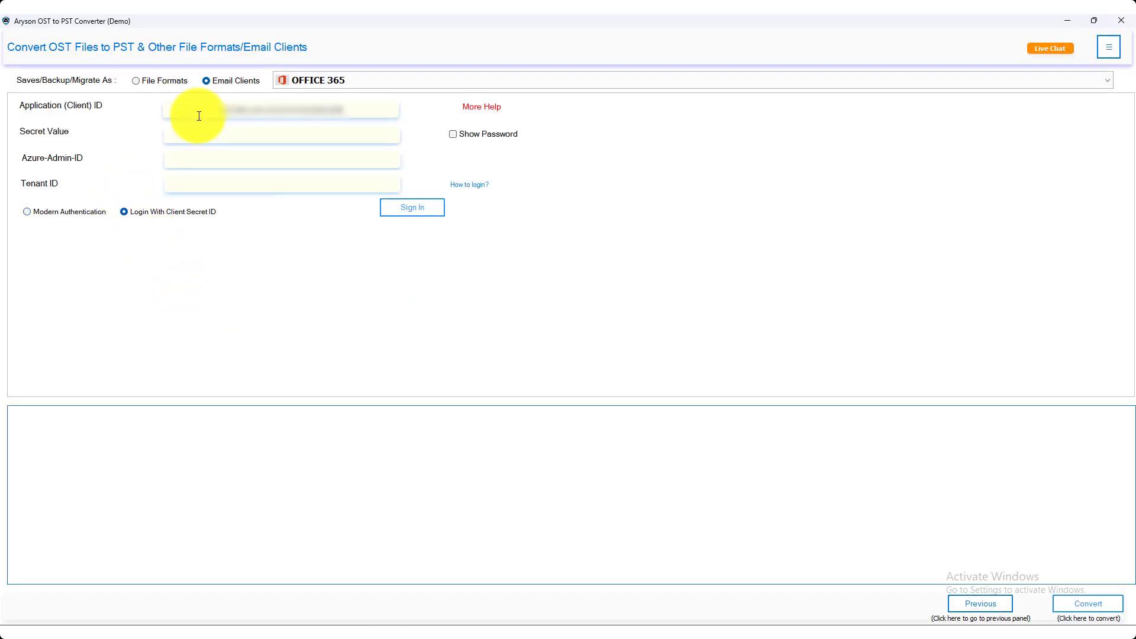
click(234, 136)
key(ctrl+v)
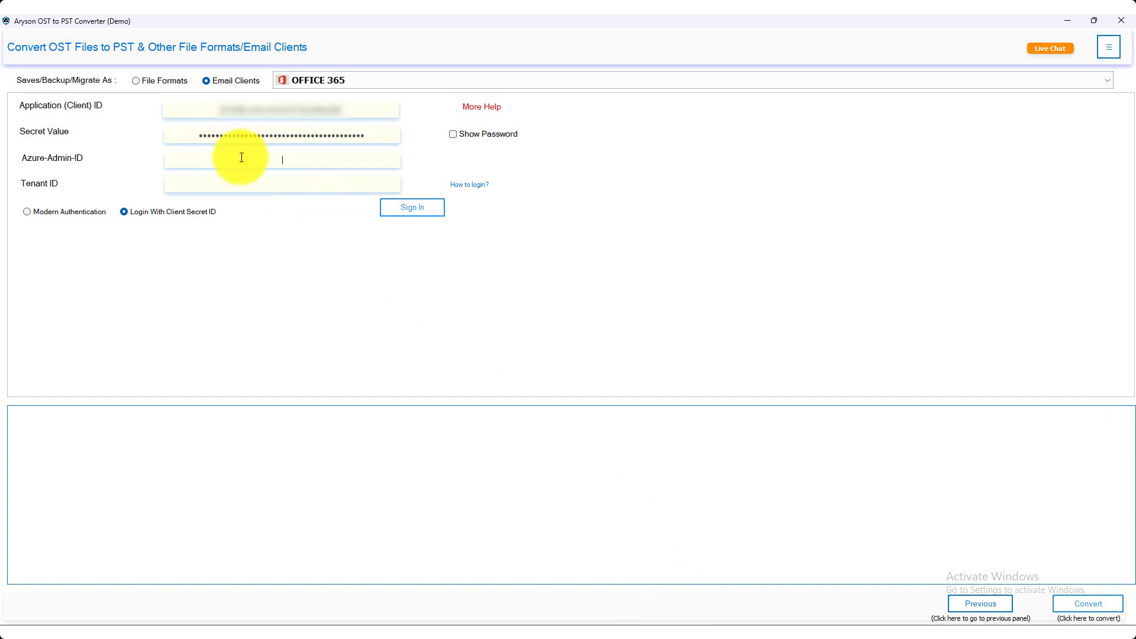
key(ctrl+v)
click(256, 186)
key(ctrl+v)
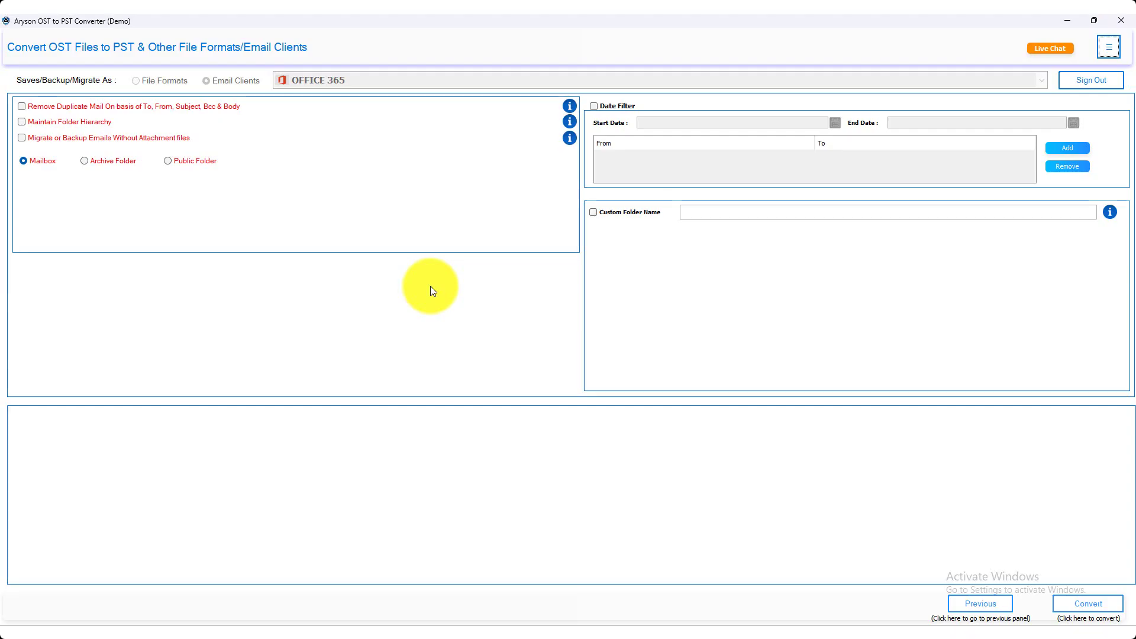
Tick duplicate removal, folder hierarchy, attachment-free migration and Date Filter for the Office 365 migration
click(22, 106)
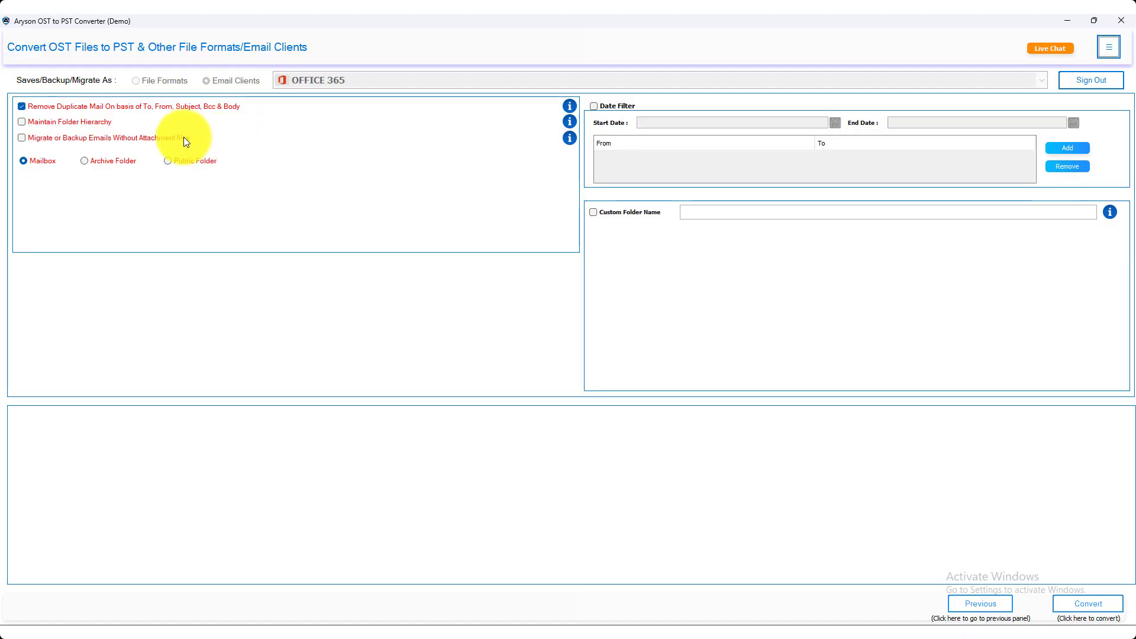
click(27, 126)
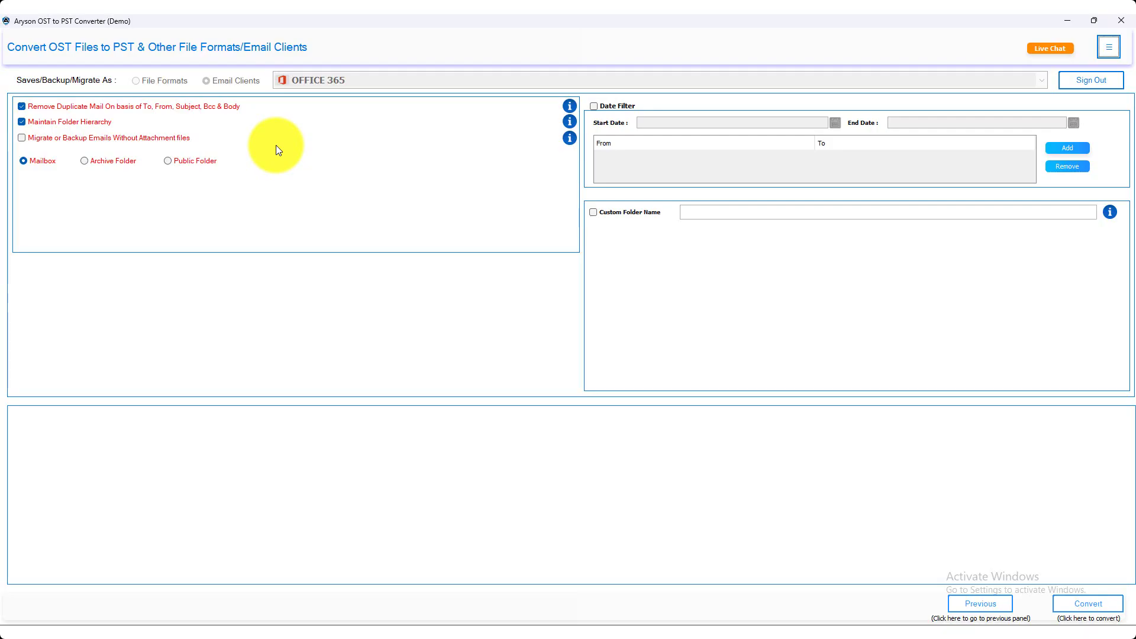
click(30, 143)
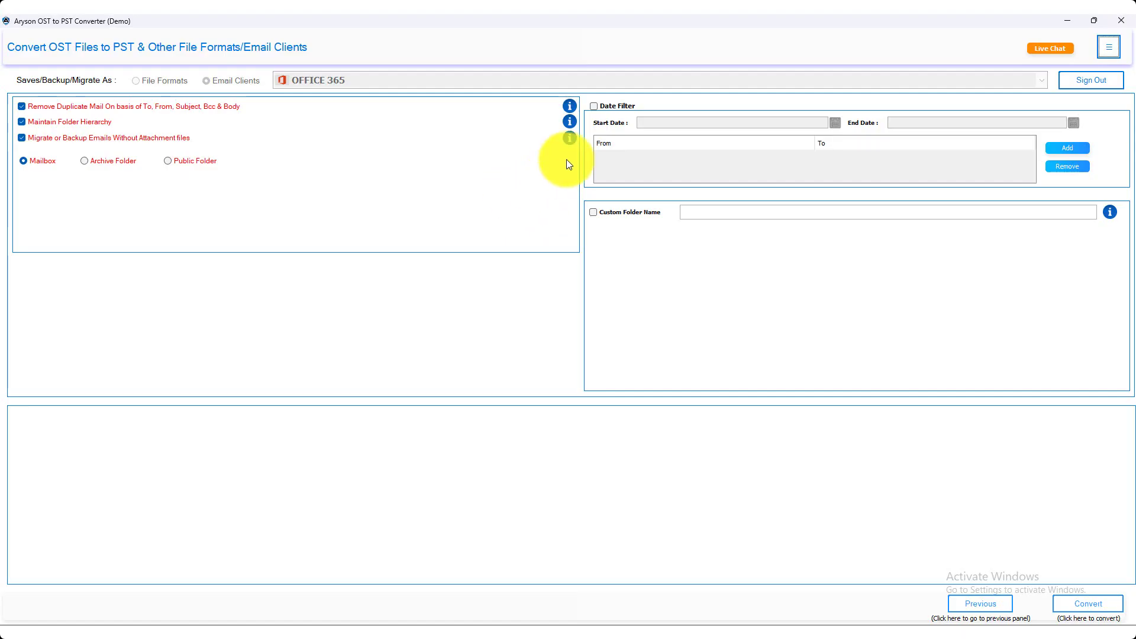
click(595, 106)
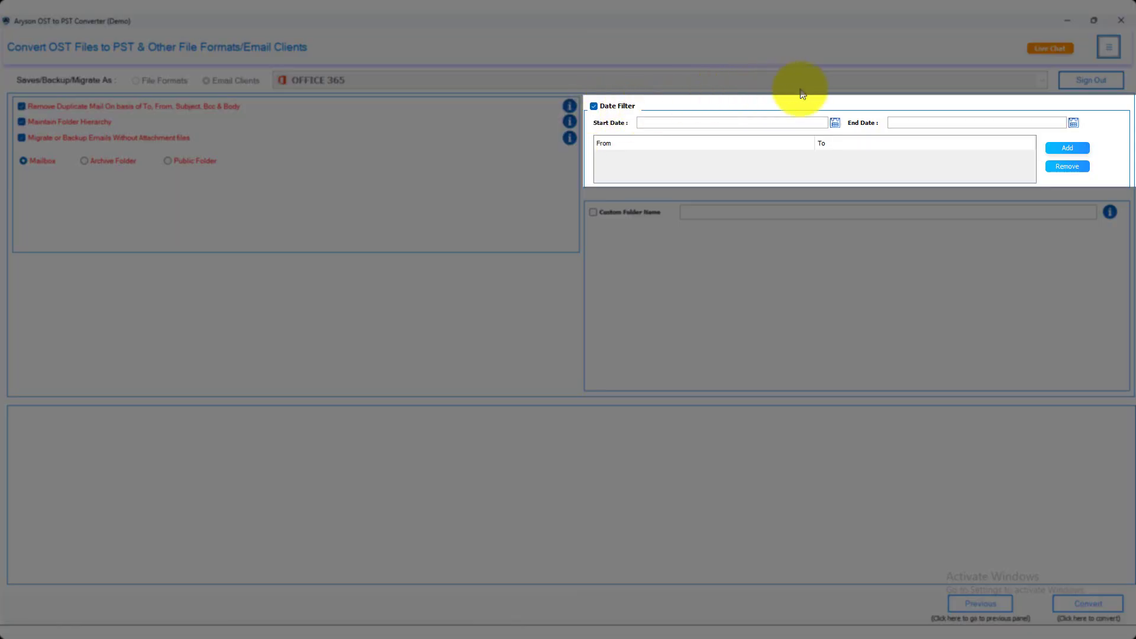
Add a 12-Sep-2023 to 13-Sep-2023 date range to the migration filter
click(835, 122)
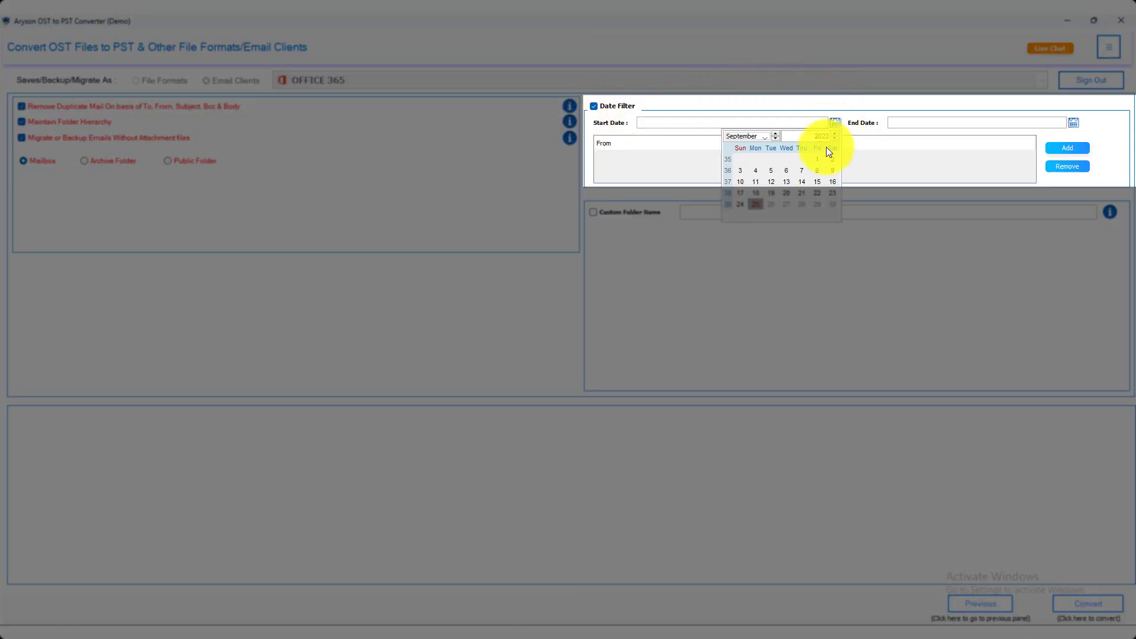
click(772, 182)
click(1074, 123)
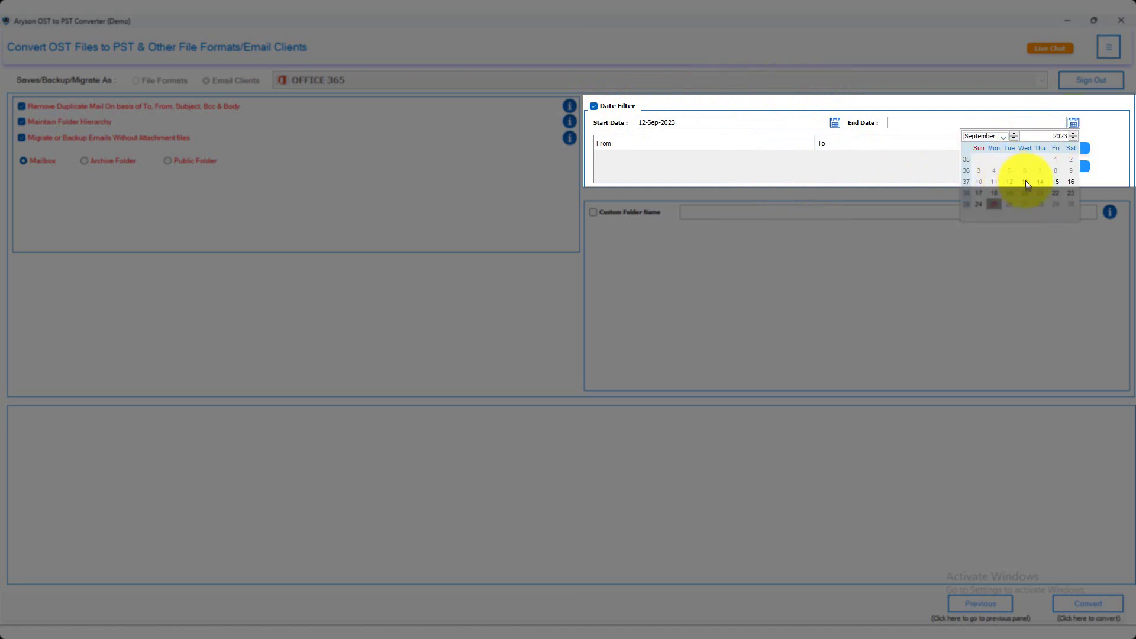
click(1026, 182)
click(1070, 149)
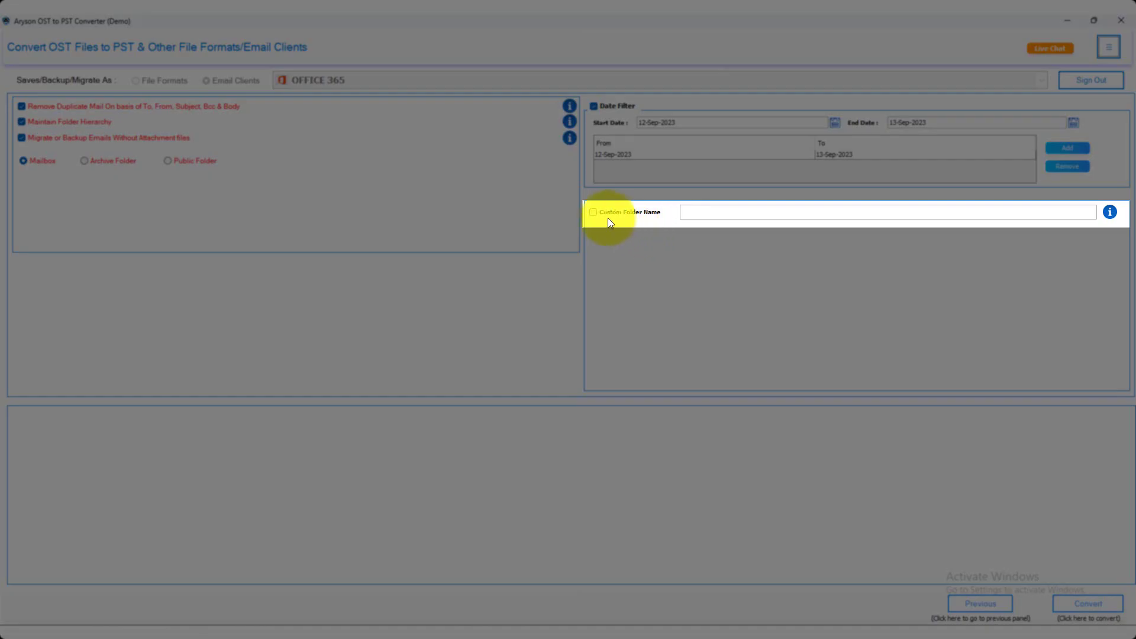
Set the custom folder name to 'folder_name' and start the Office 365 migration
click(605, 214)
click(698, 210)
text(folder_name)
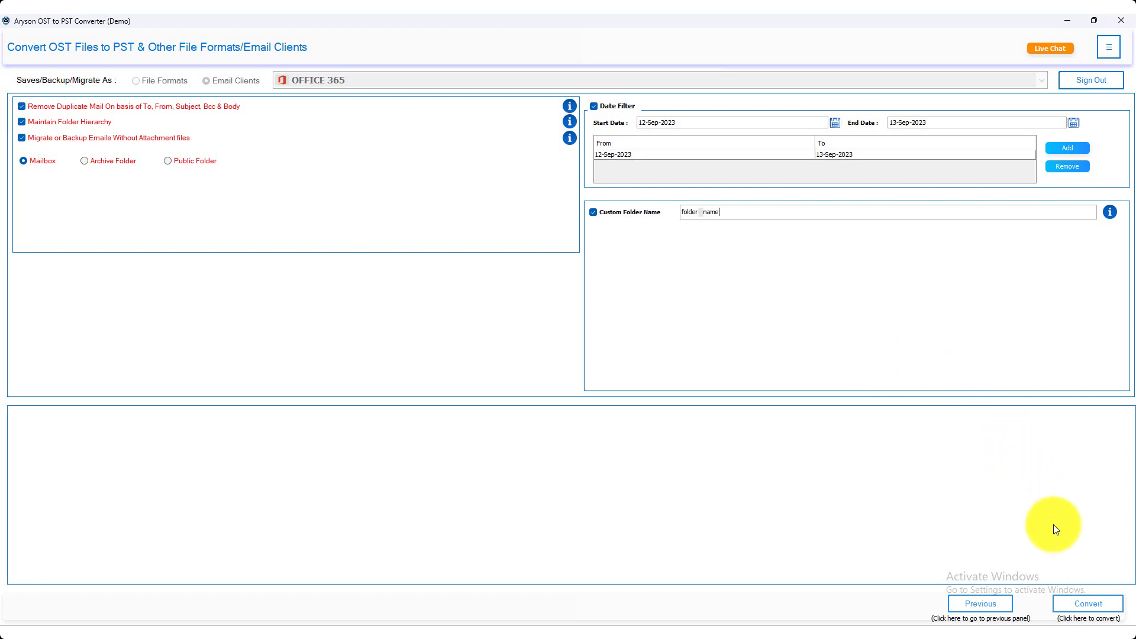
click(1080, 601)
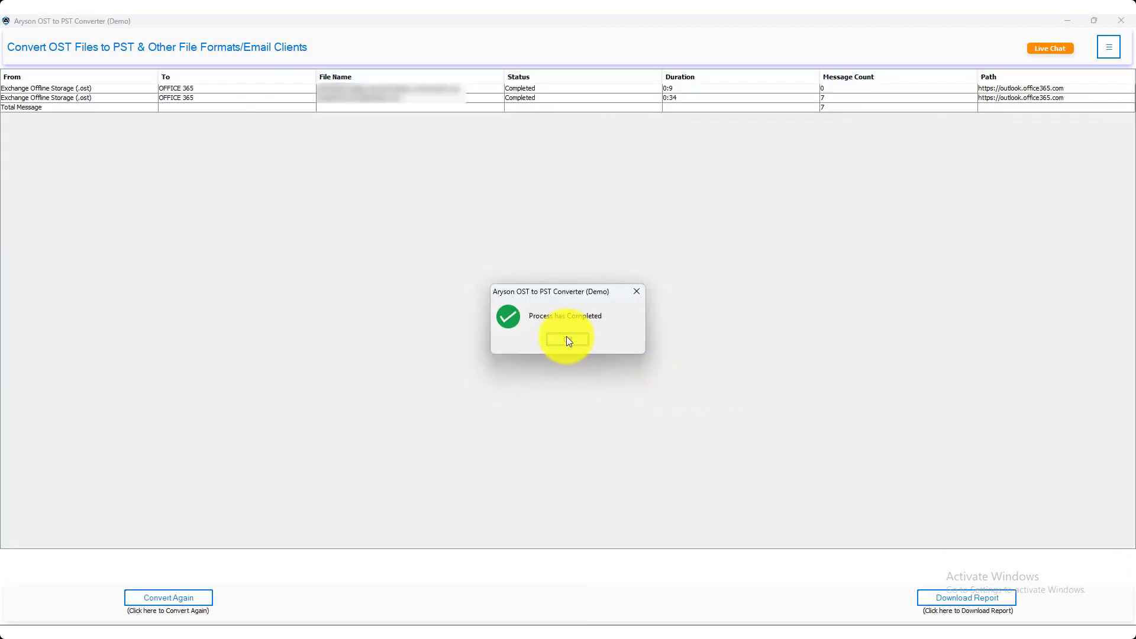
Dismiss the completion message and download the 7-message migration report to Excel
click(567, 339)
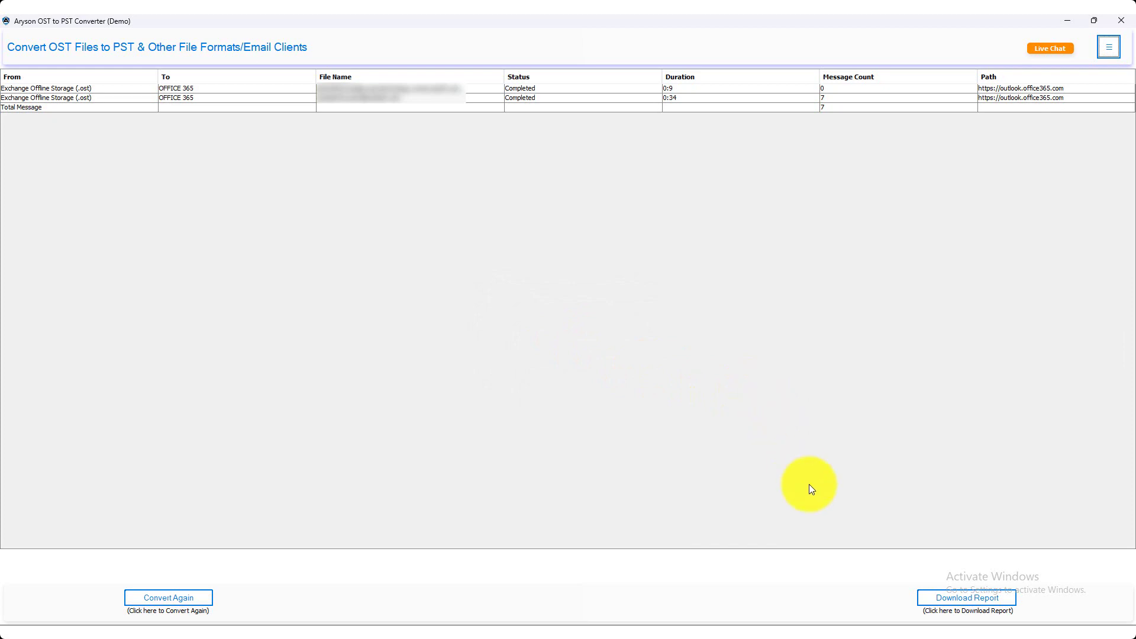
click(957, 599)
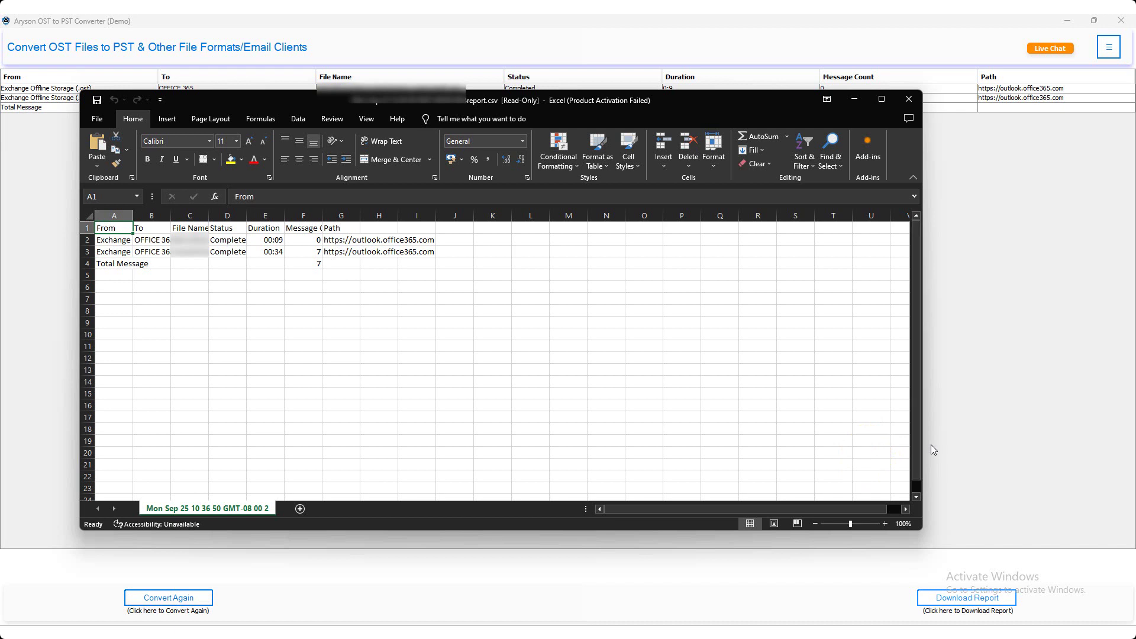
click(538, 530)
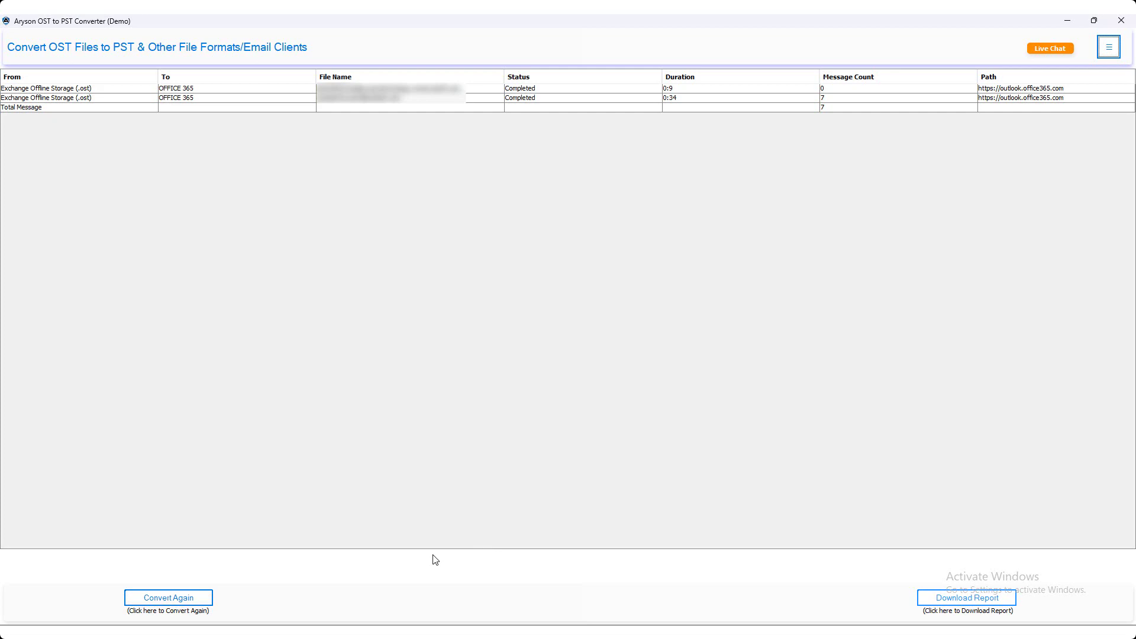
Start a new conversion with Convert Again and scroll through the output file format list
click(204, 599)
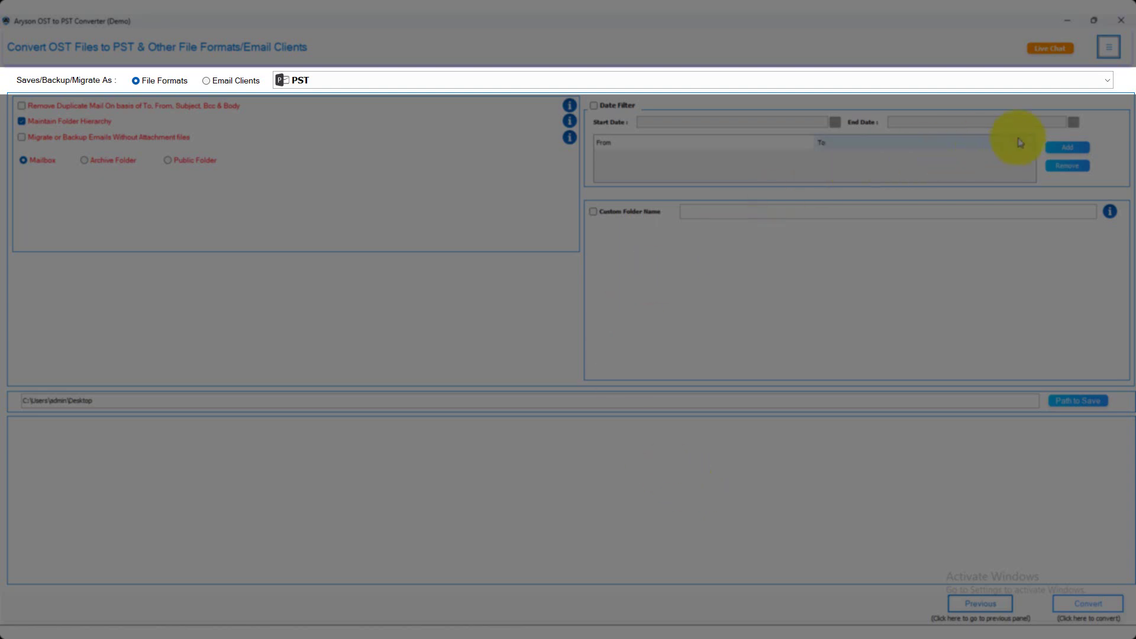
click(1110, 80)
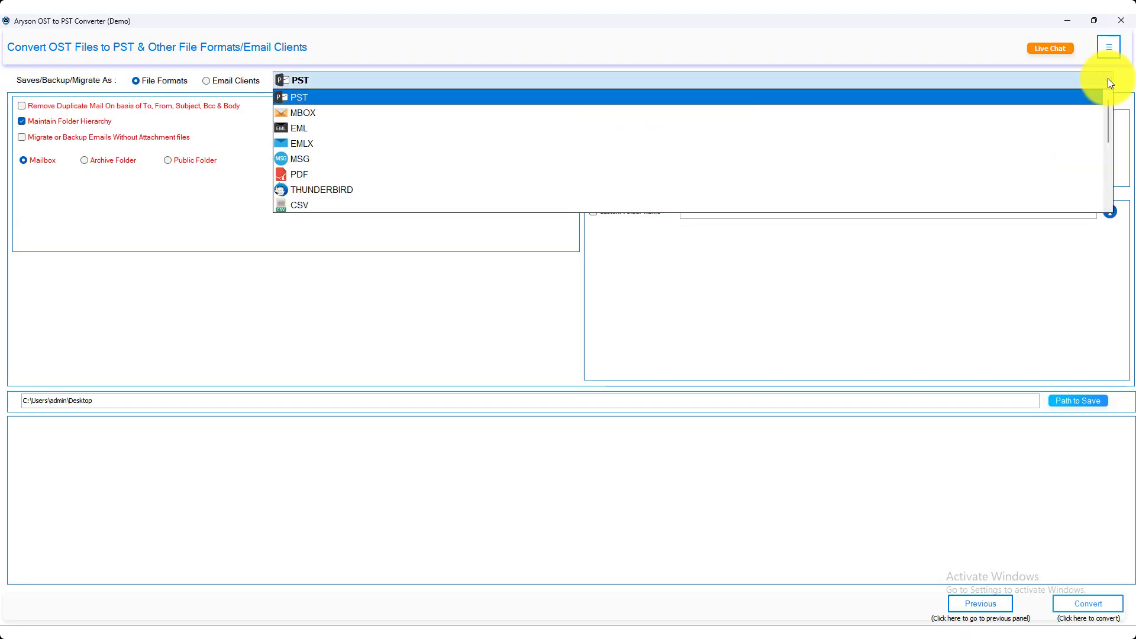
mouse_move(1109, 115)
mouse_down()
mouse_move(1113, 183)
mouse_move(1109, 110)
mouse_up()
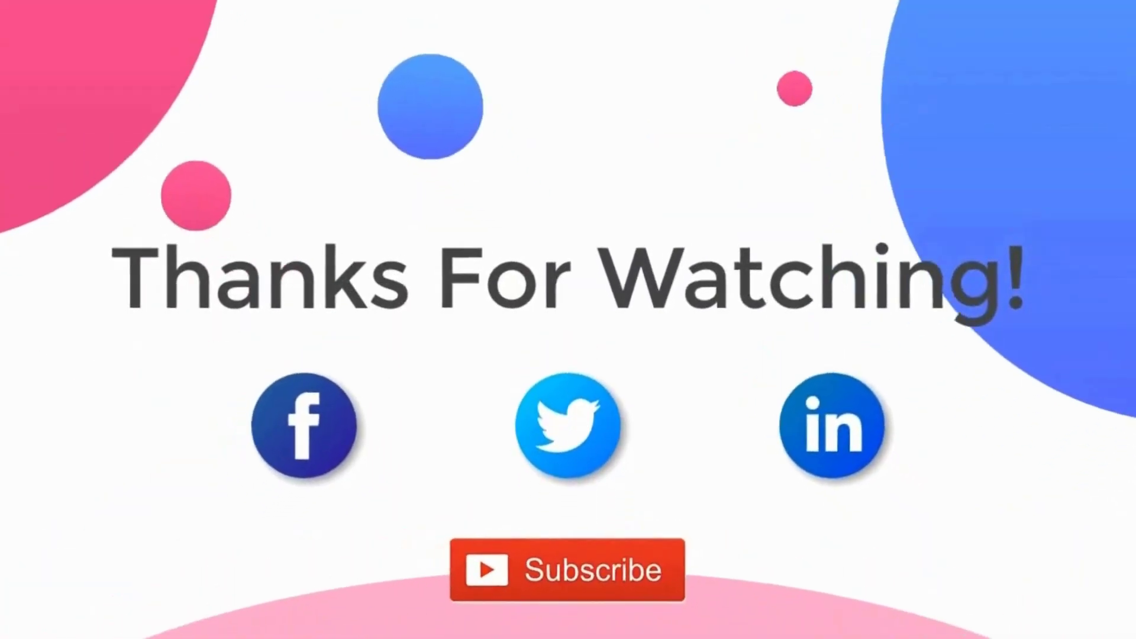